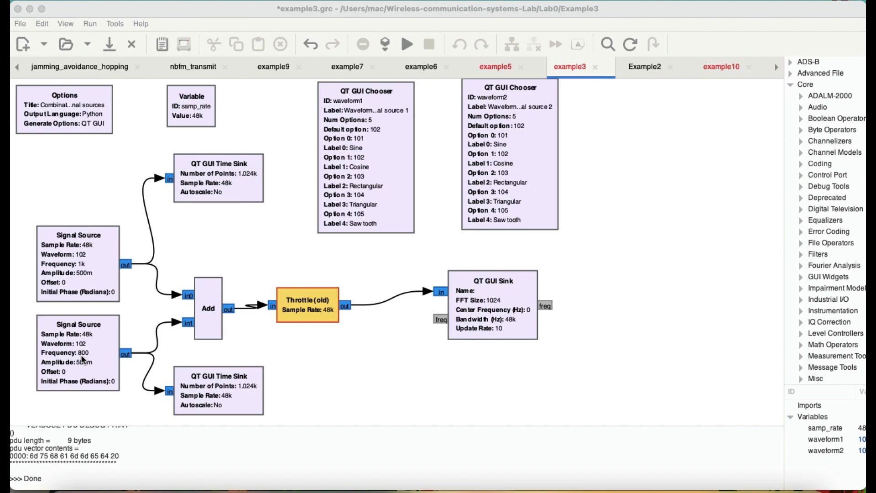
Step: Review the general properties of the 1k-frequency Signal Source block, including its waveform1 setting, and close them
left_click(79, 249)
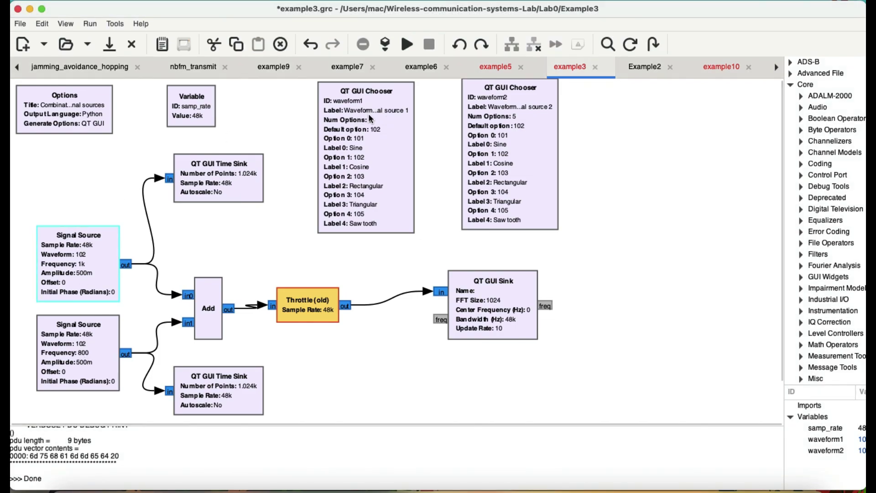
double_click(63, 266)
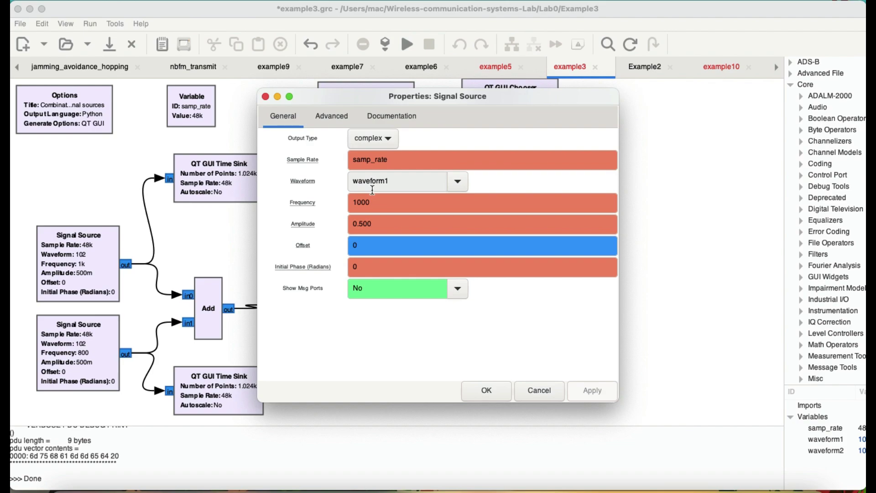
left_click_drag(322, 101, 349, 166)
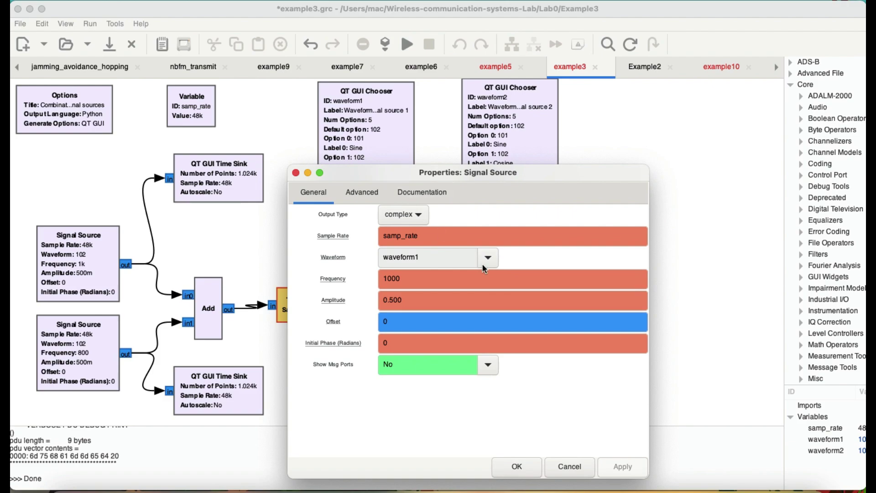
left_click_drag(417, 174, 647, 160)
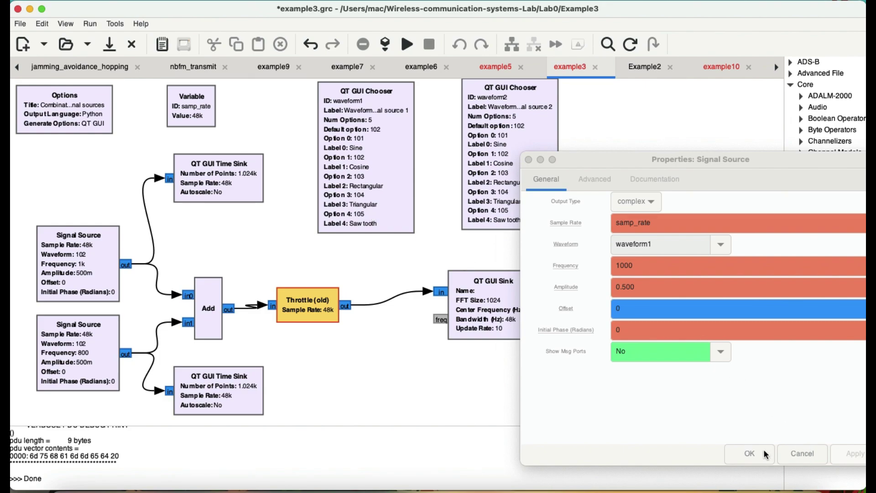
left_click(750, 453)
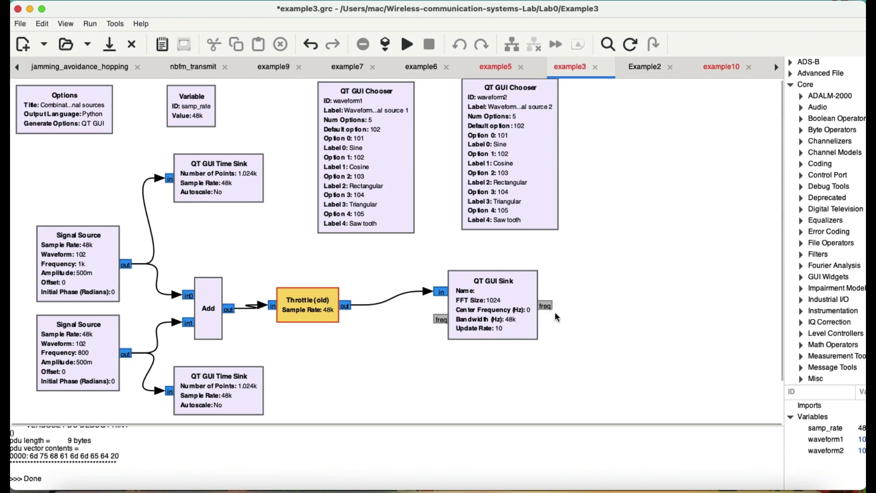
Step: Review the QT GUI Sink's general properties, including the Plot Frequency on/off options, leaving all settings as they are
double_click(510, 316)
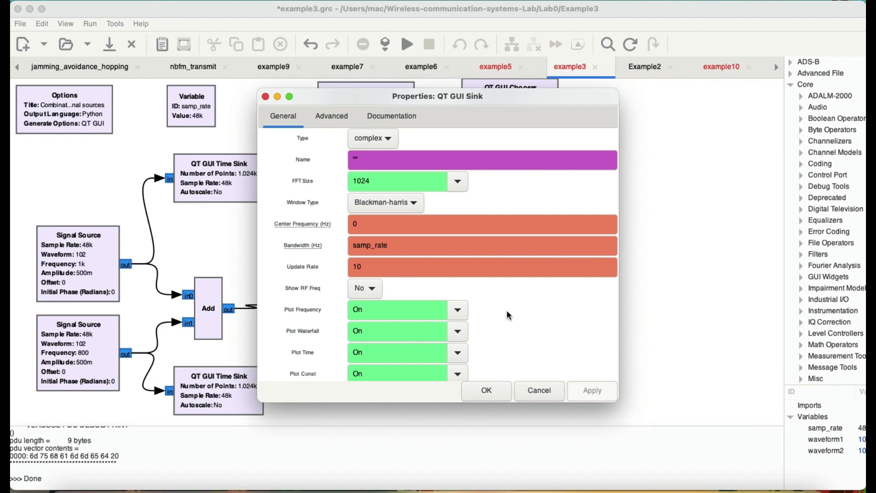
scroll(509, 316, "down", 2)
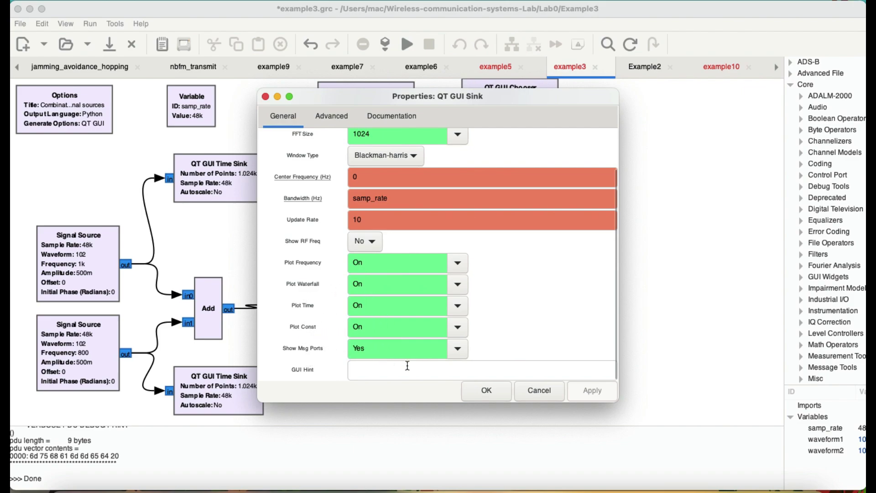
left_click(474, 397)
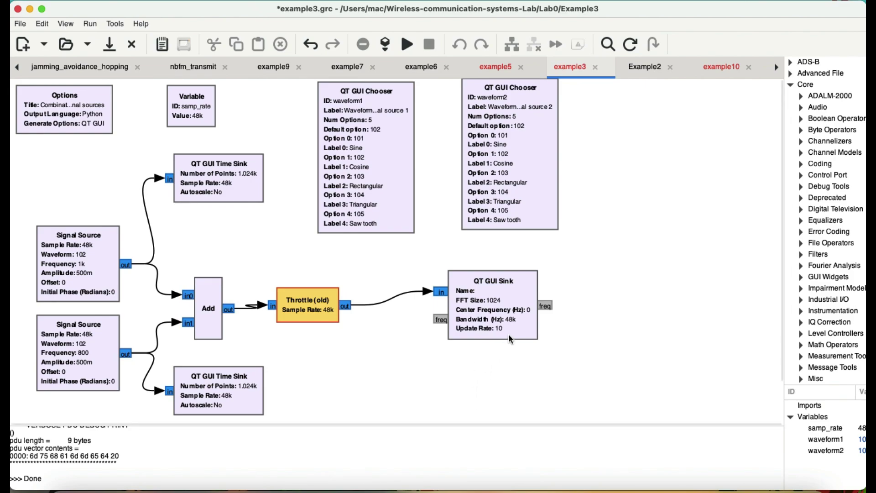
double_click(470, 309)
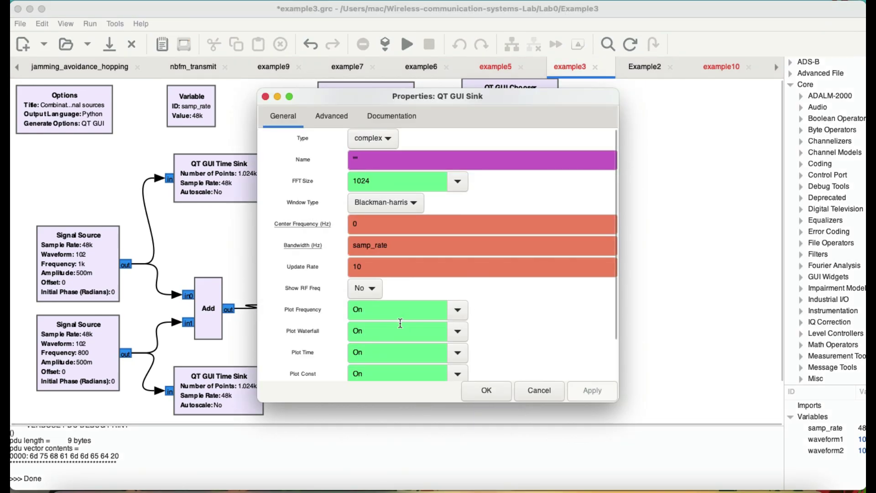
left_click(458, 310)
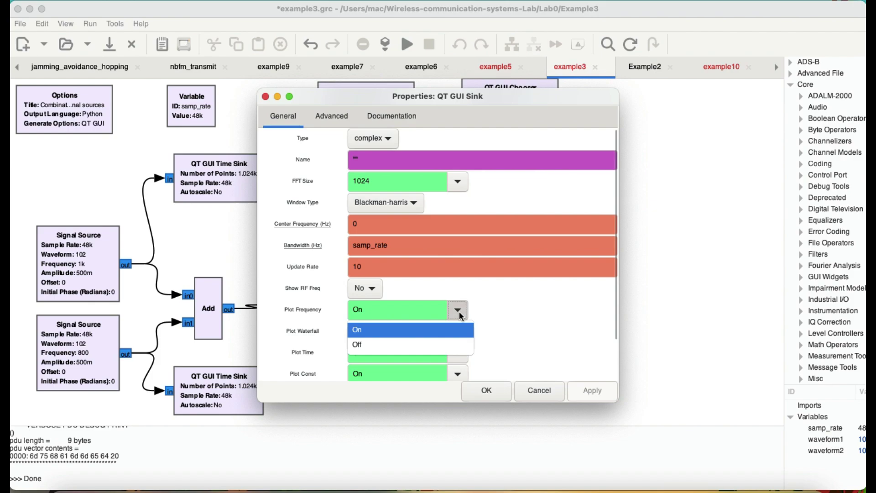
left_click(461, 316)
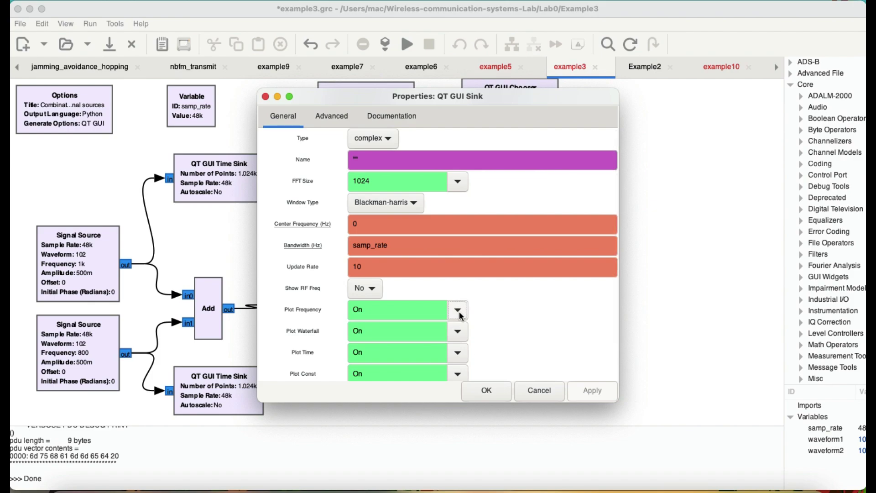
left_click(488, 391)
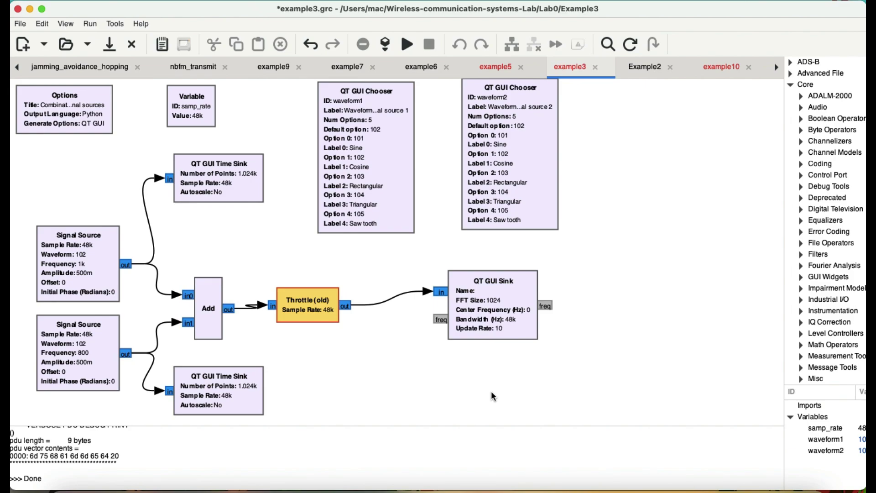
Step: Run the example3 flowgraph and switch between its output window and the block diagram to compare plots with blocks
left_click(408, 45)
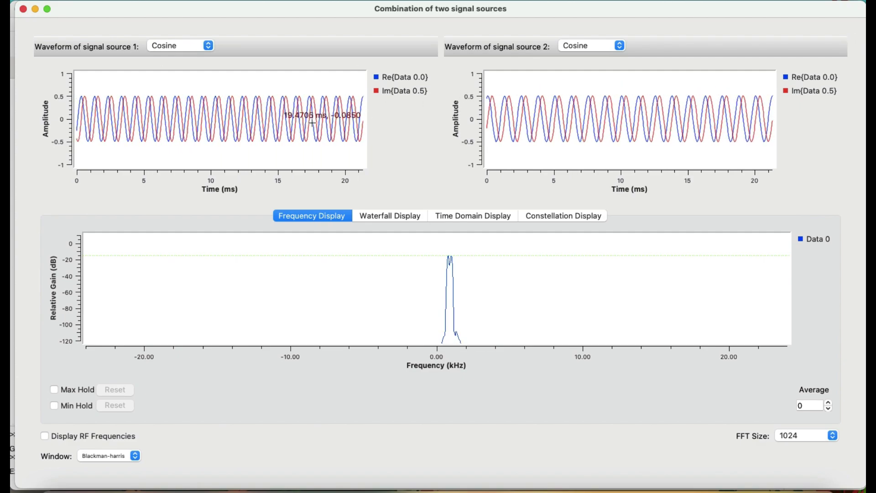
left_click(34, 10)
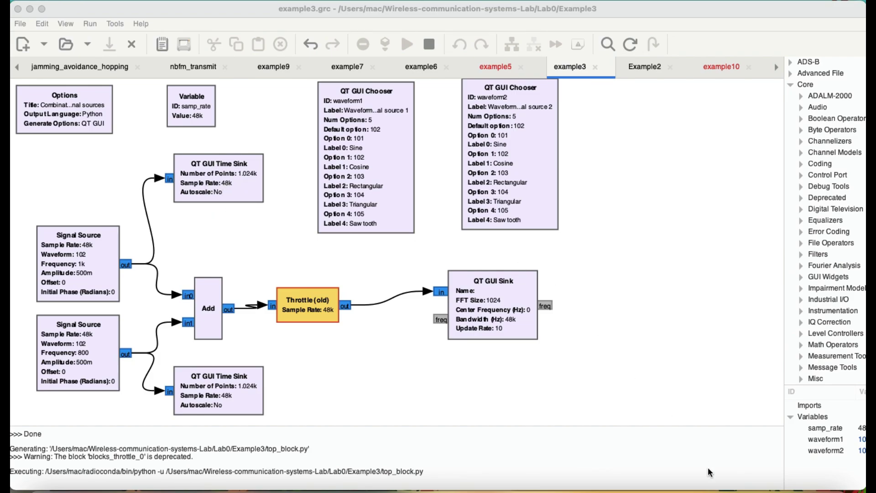
left_click(720, 480)
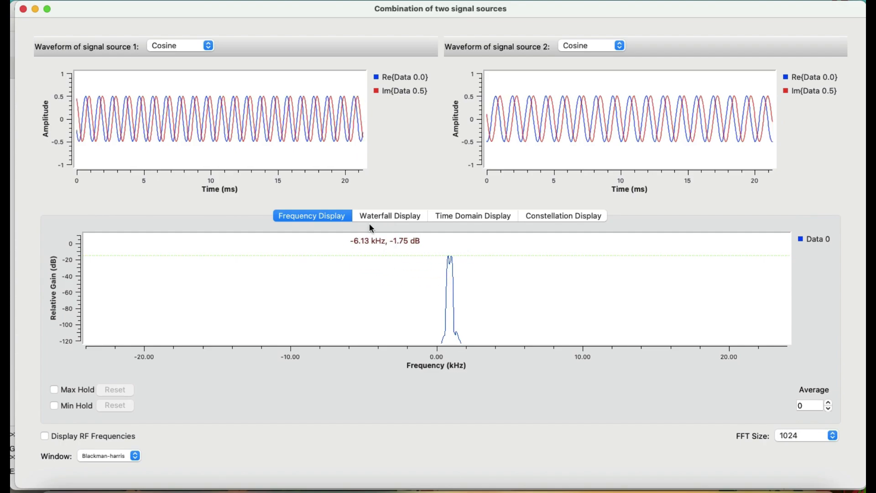
left_click(23, 9)
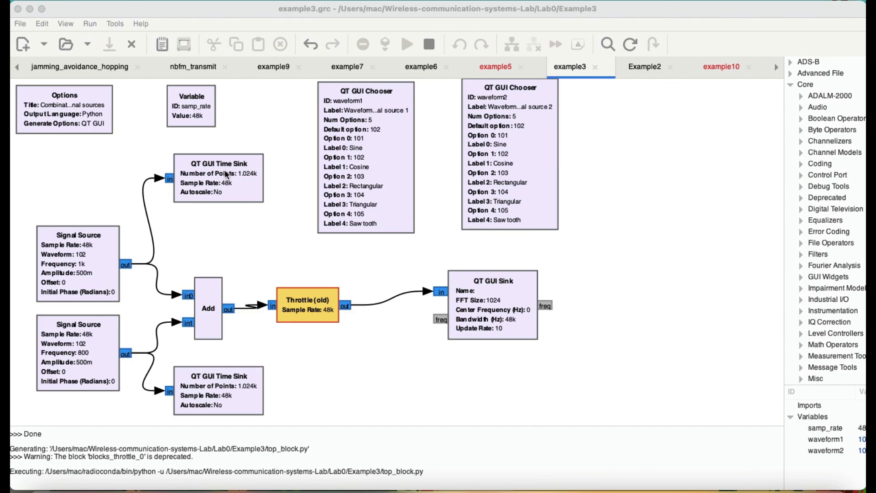
mouse_move(647, 488)
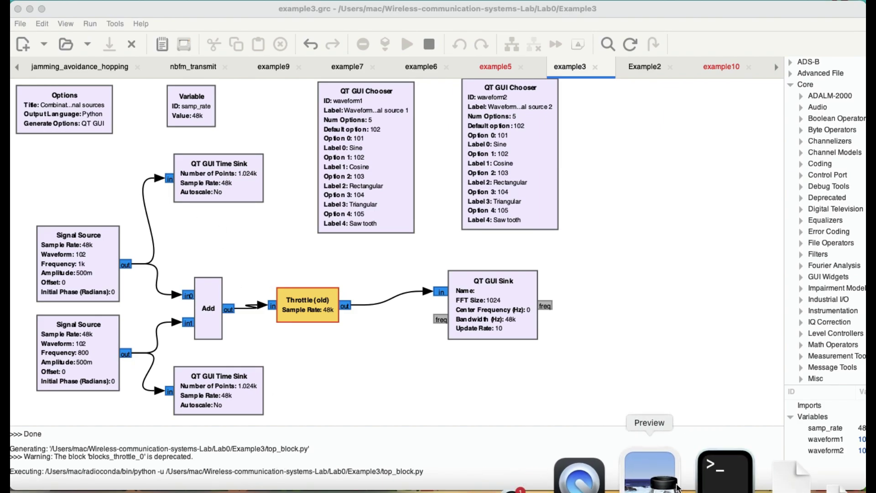
left_click(726, 475)
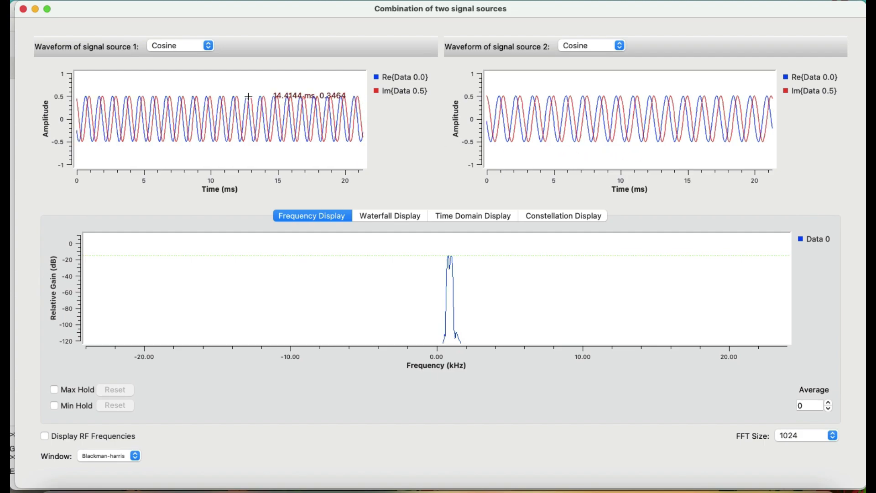
left_click(35, 9)
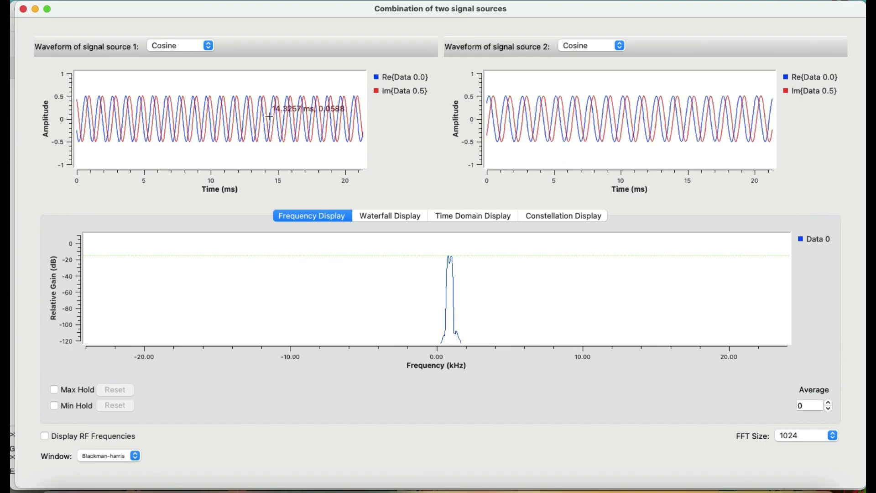
Step: Keep signal source 2 on Cosine and examine the combined signal in the waterfall, time domain, constellation and frequency displays
left_click(619, 45)
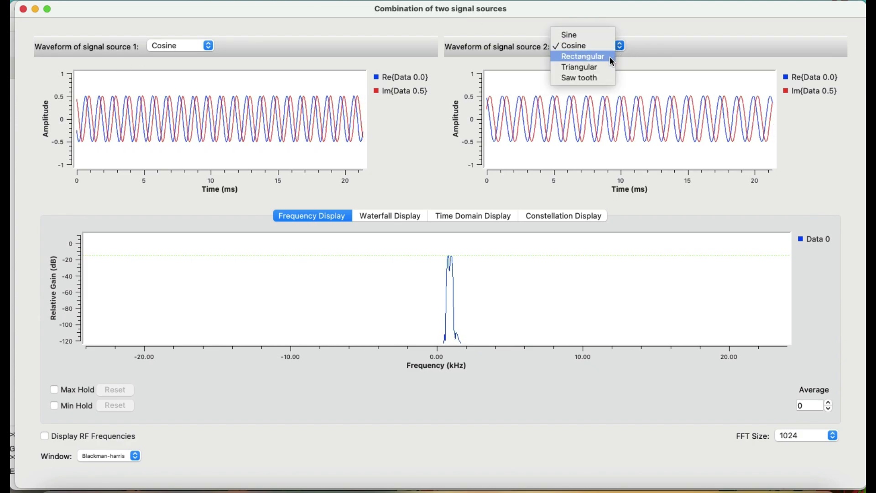
left_click(599, 48)
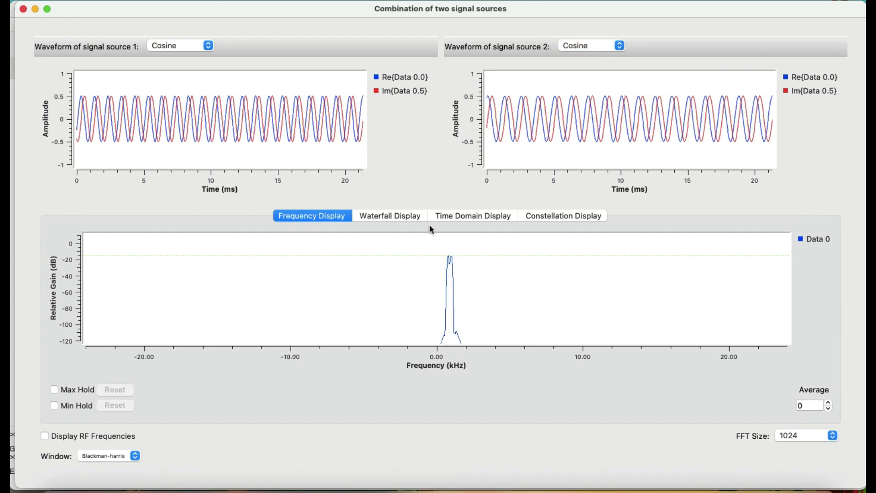
left_click(387, 220)
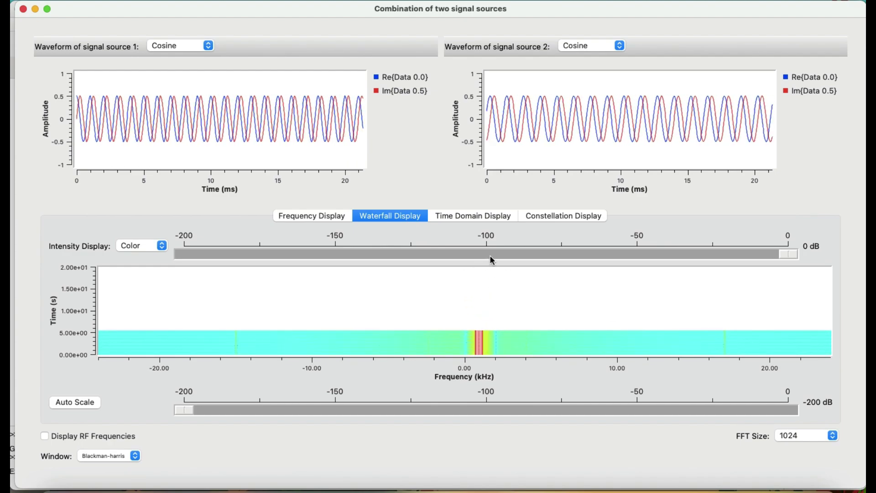
left_click(483, 220)
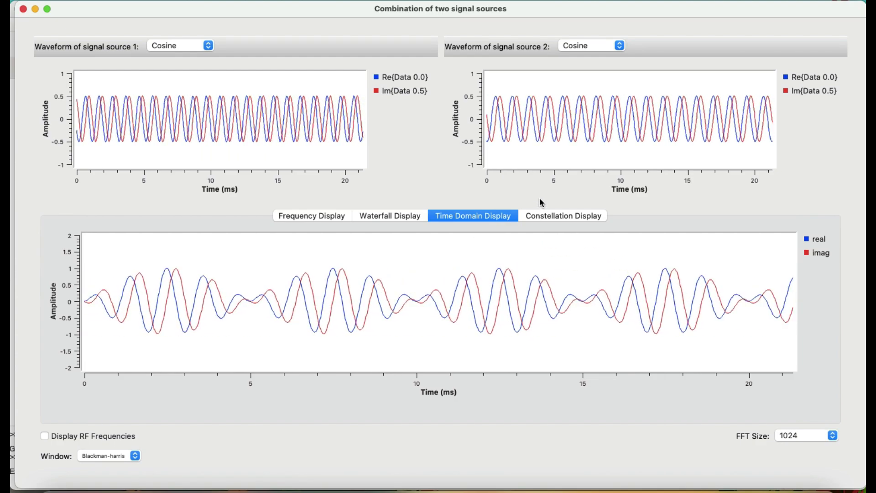
left_click(549, 220)
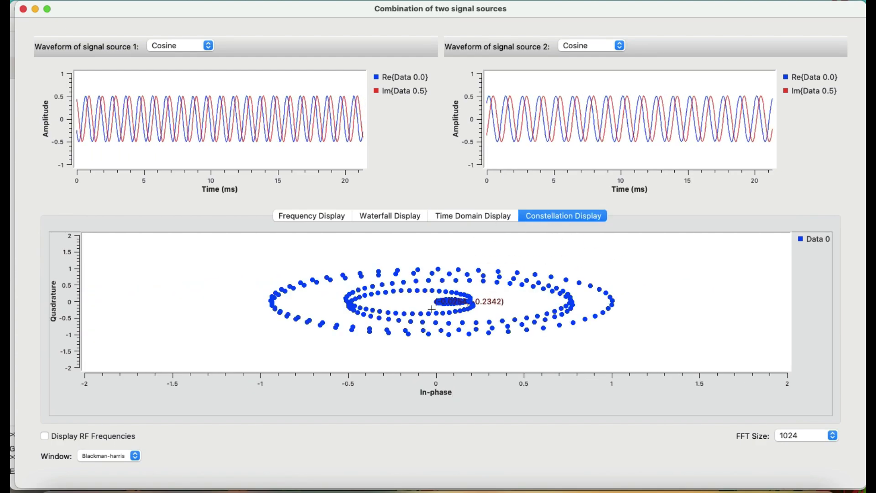
scroll(432, 309, "up", 1)
scroll(431, 310, "down", 3)
scroll(432, 310, "up", 1)
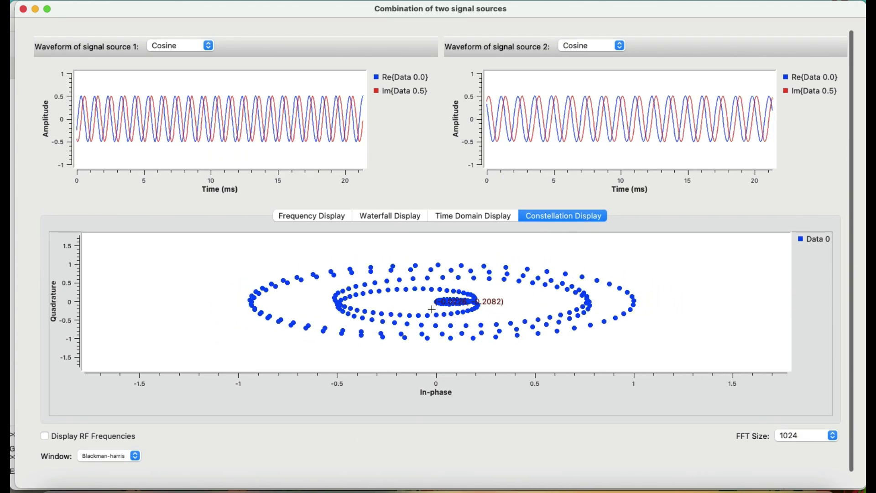
left_click(311, 217)
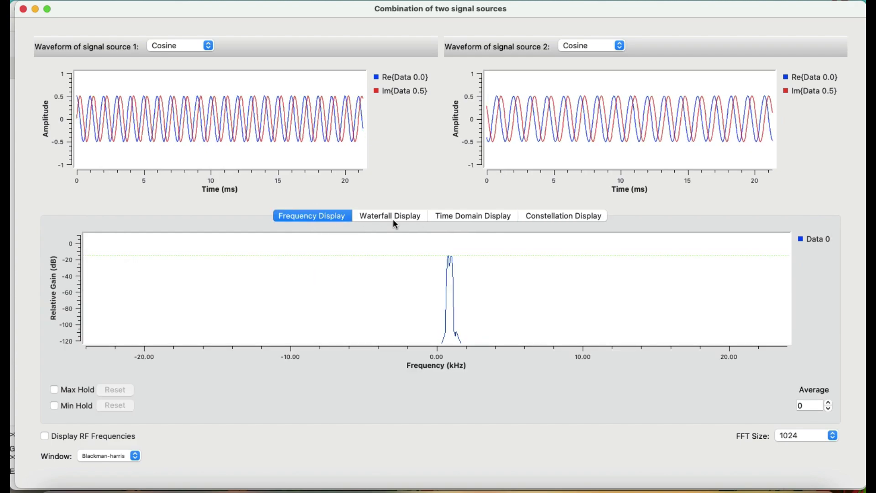
Step: Set signal source 2's waveform to Rectangular and examine the combined signal in the waterfall, time domain, constellation and frequency displays
left_click(624, 45)
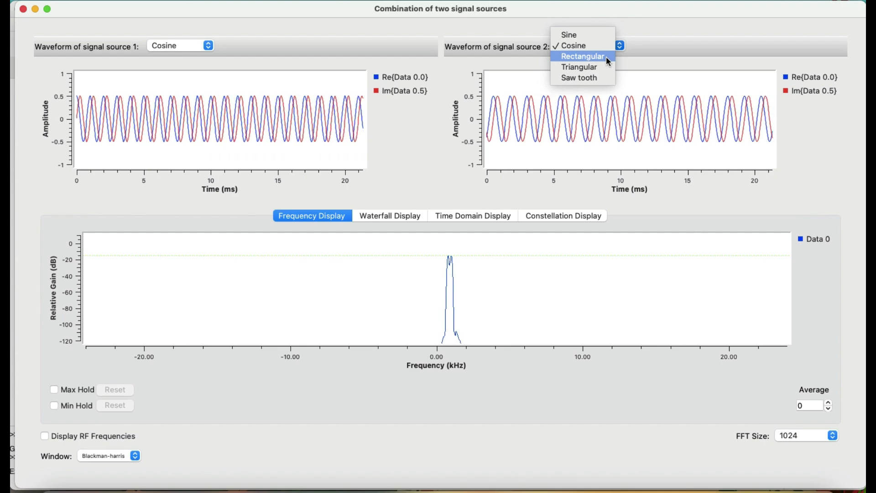
left_click(607, 58)
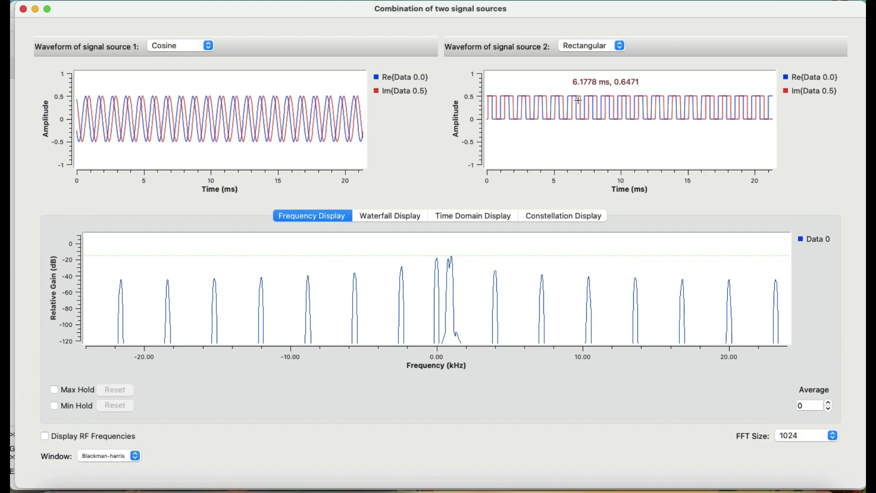
left_click(387, 219)
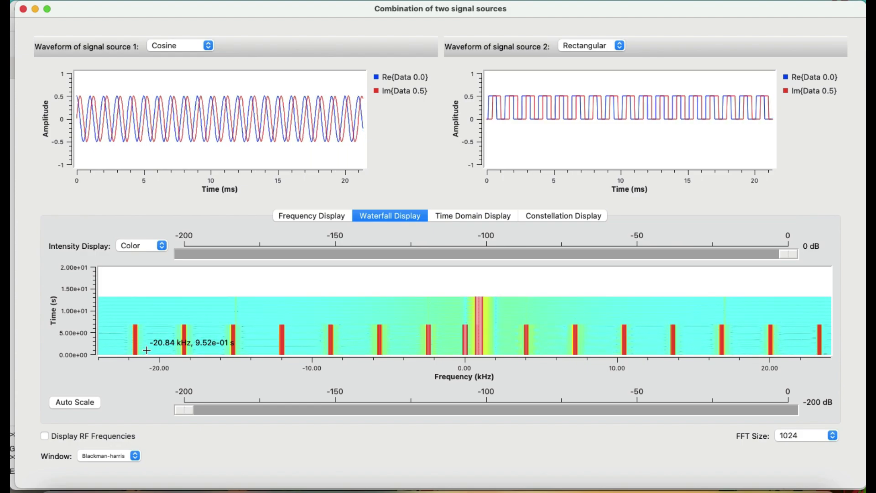
left_click(475, 219)
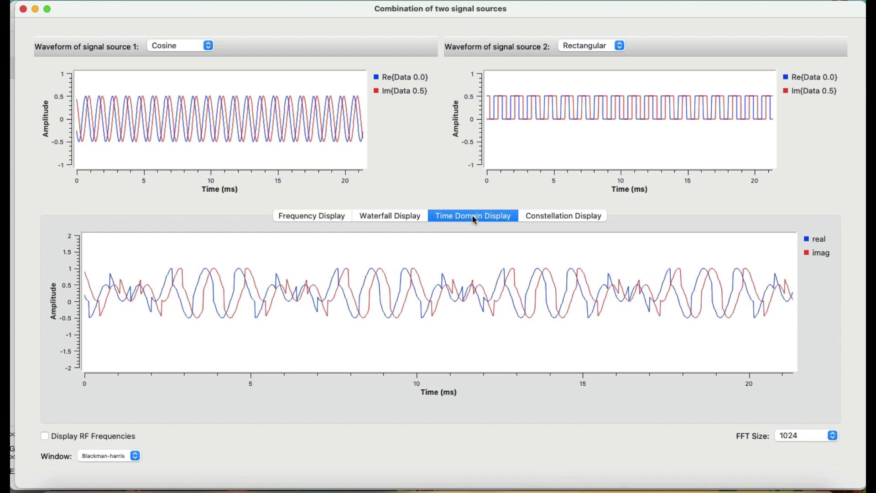
left_click(557, 219)
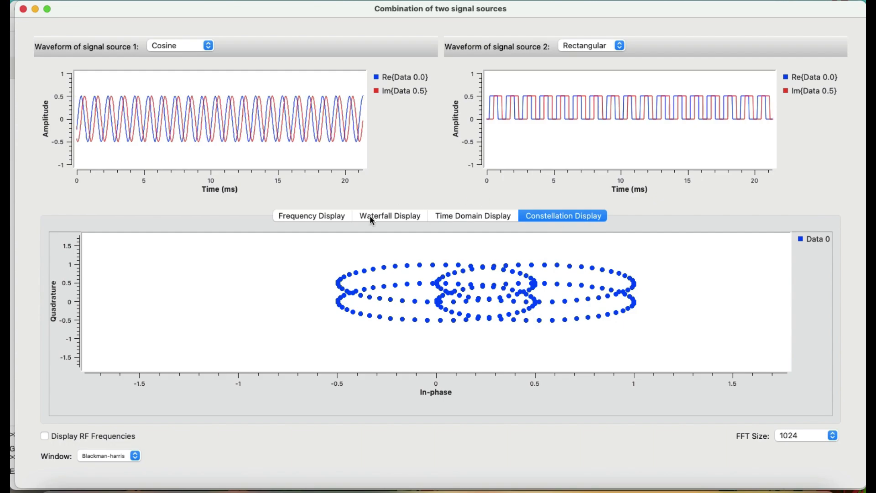
left_click(321, 214)
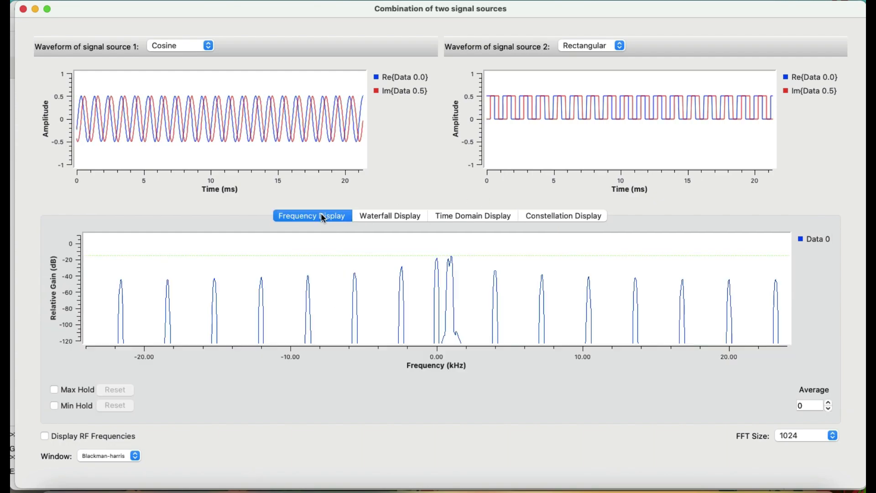
Step: Set signal source 2's waveform to Triangular and examine the combined signal in the frequency, waterfall, time domain and constellation displays
left_click(620, 46)
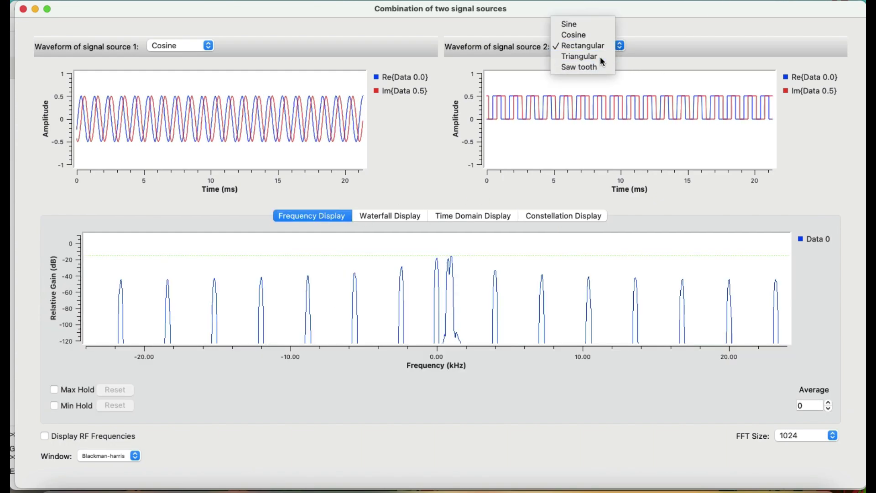
left_click(600, 56)
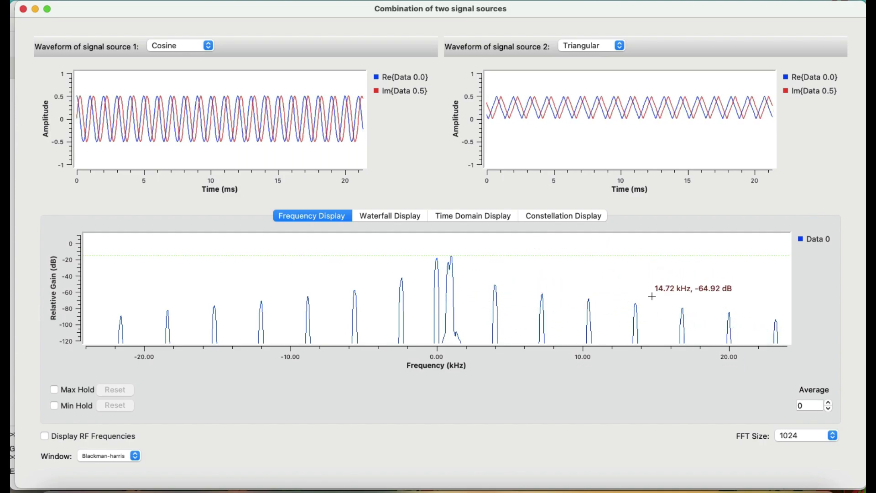
left_click(397, 216)
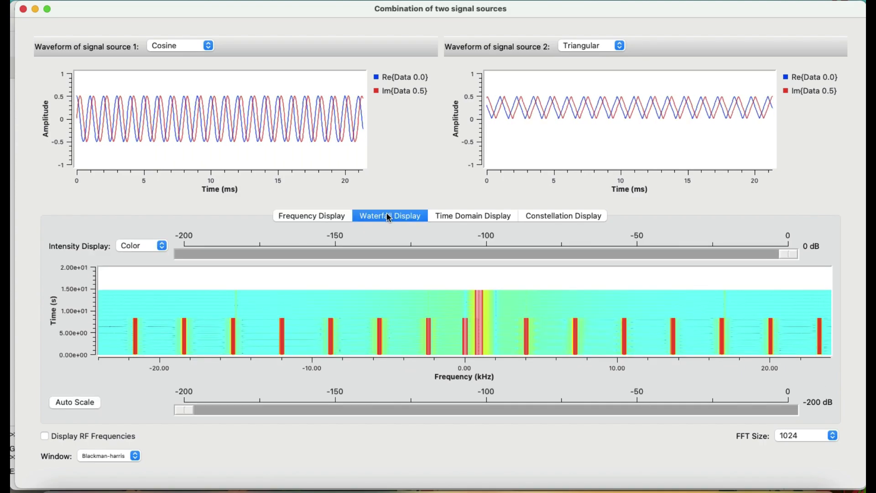
left_click(476, 217)
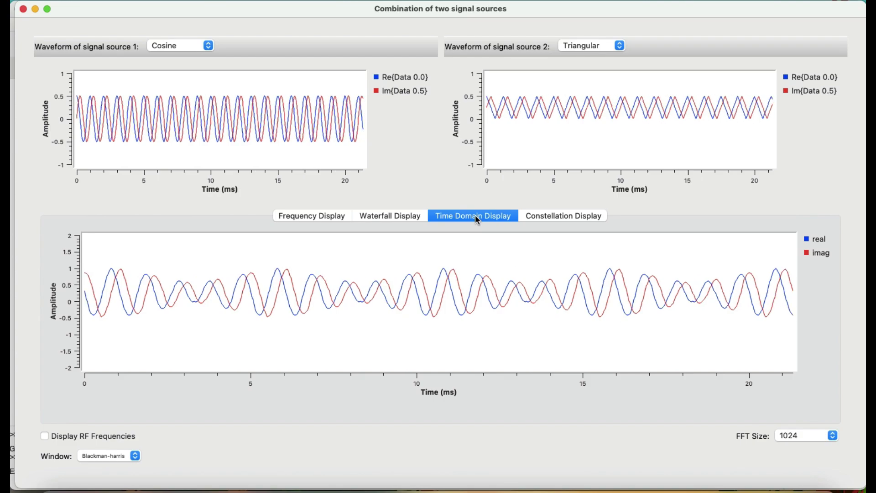
left_click(554, 220)
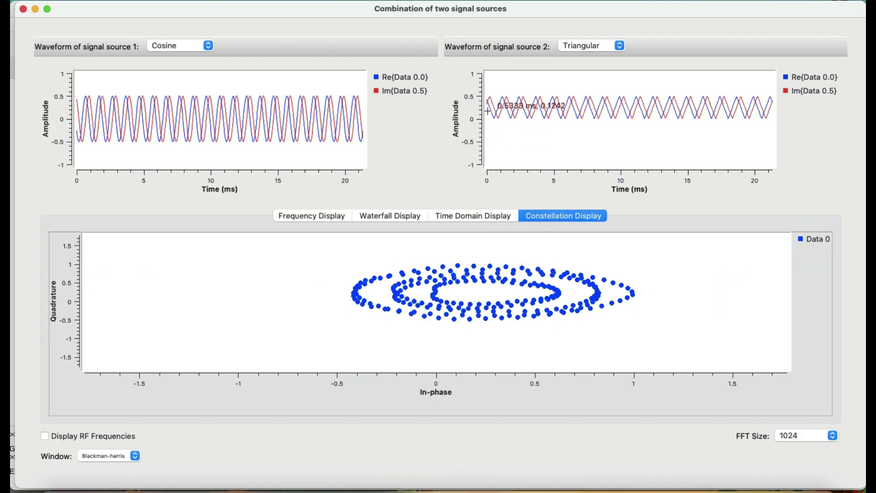
Step: Set signal source 2's waveform to Saw tooth and examine the combined signal in the constellation and frequency displays
left_click(619, 46)
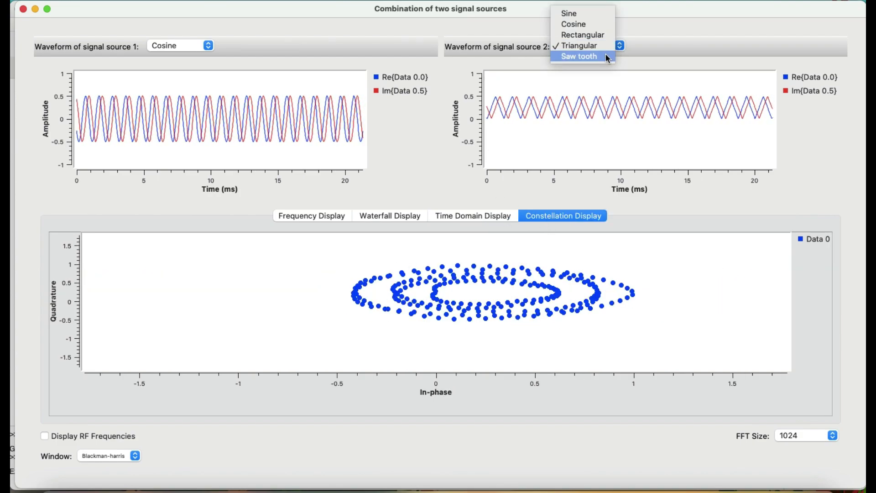
left_click(603, 56)
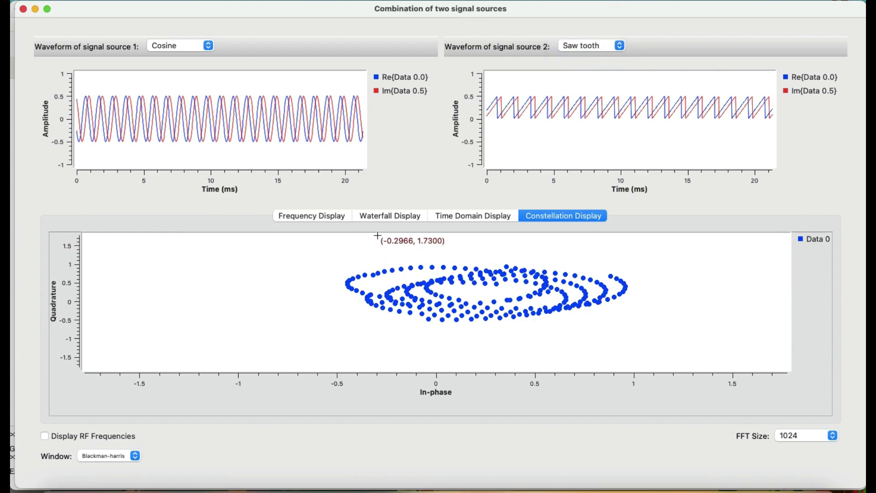
left_click(324, 218)
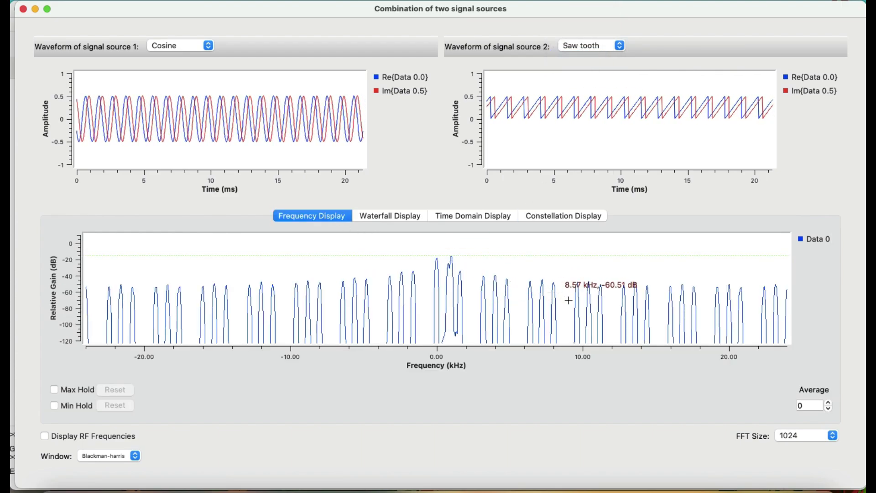
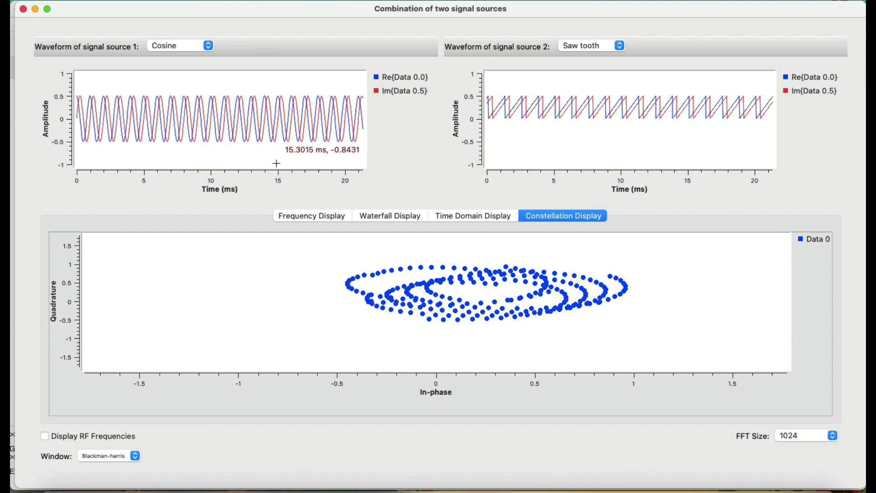
left_click(310, 215)
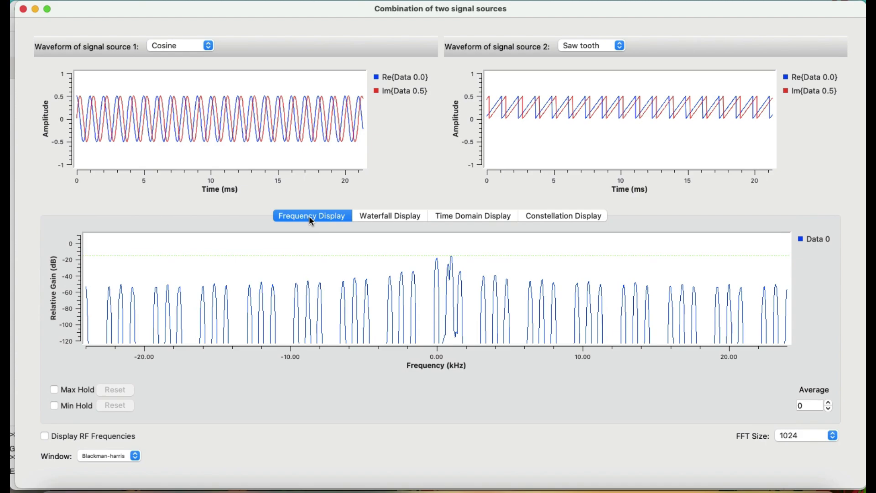
Step: Set signal source 1's waveform to Saw tooth and signal source 2's waveform to Rectangular
left_click(208, 46)
left_click(189, 79)
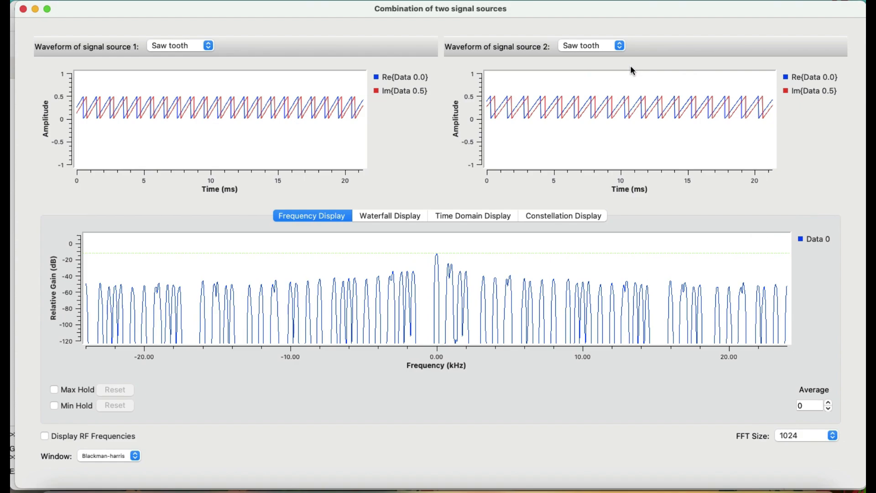
left_click(619, 44)
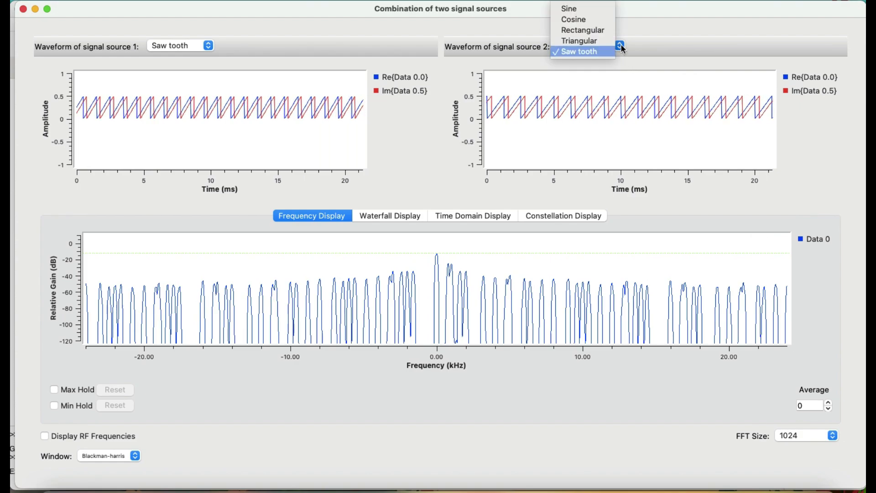
left_click(599, 30)
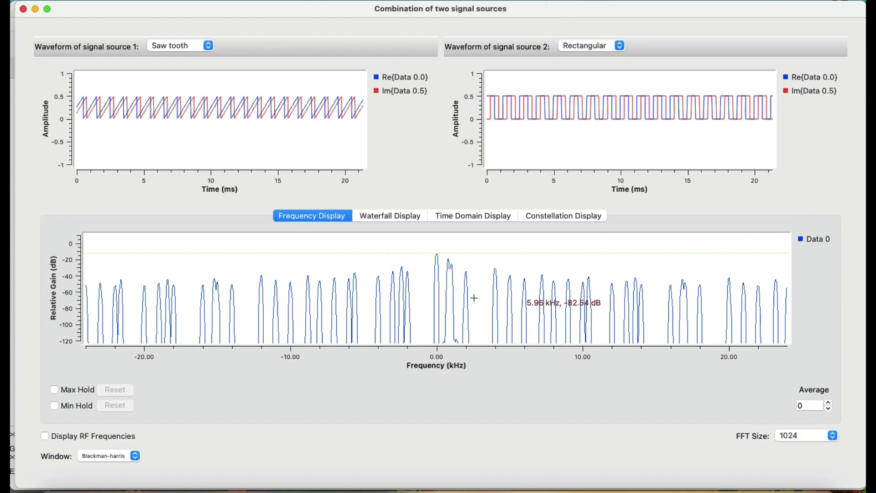
Step: Examine the combined saw tooth and rectangular signal in the waterfall, constellation and frequency displays
left_click(392, 215)
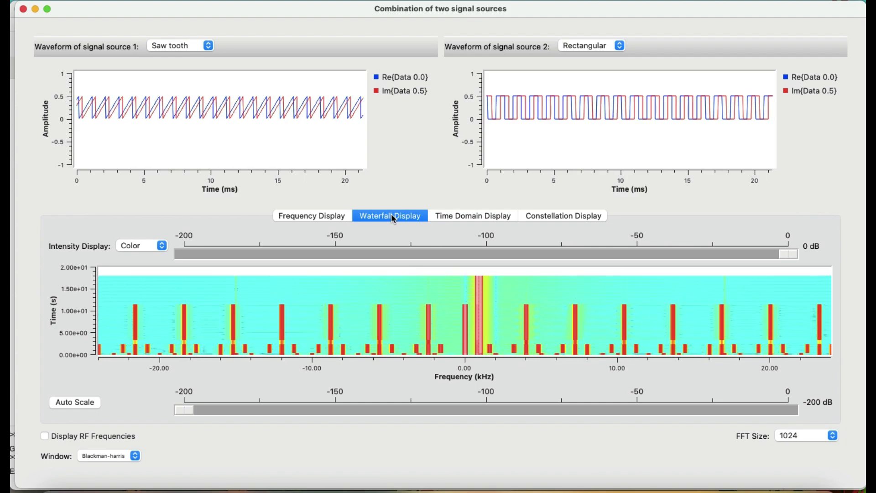
left_click(573, 216)
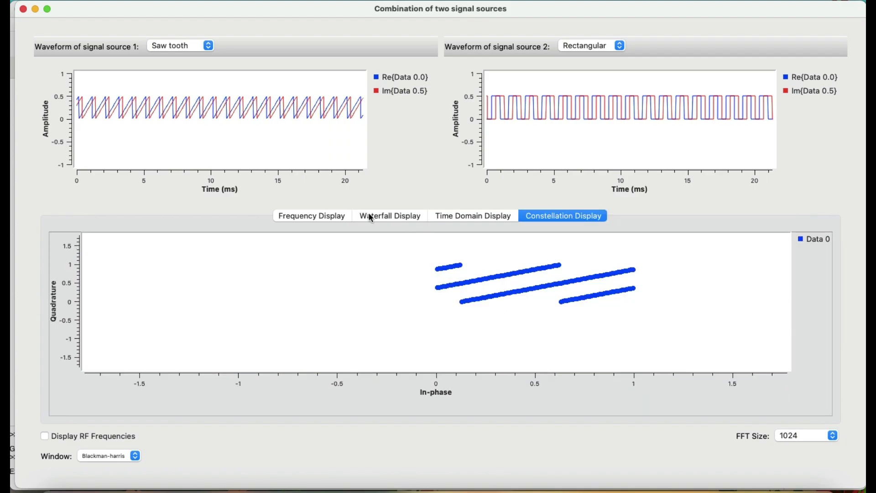
left_click(383, 218)
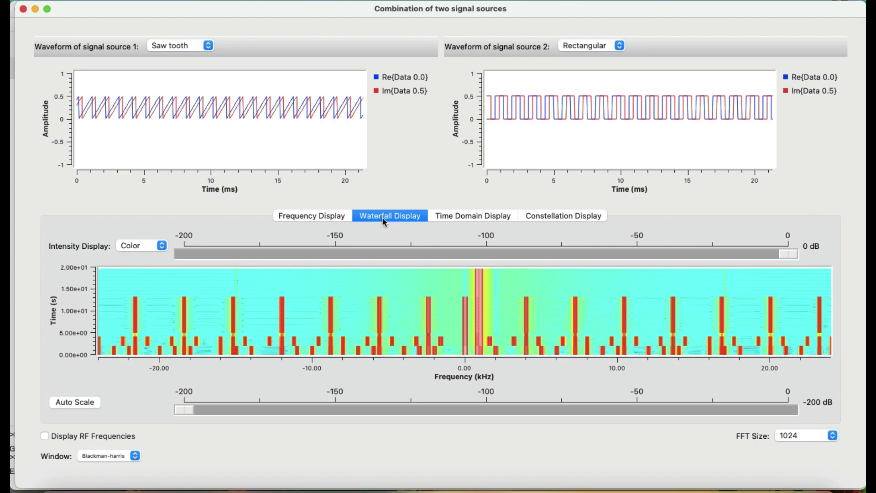
left_click(317, 215)
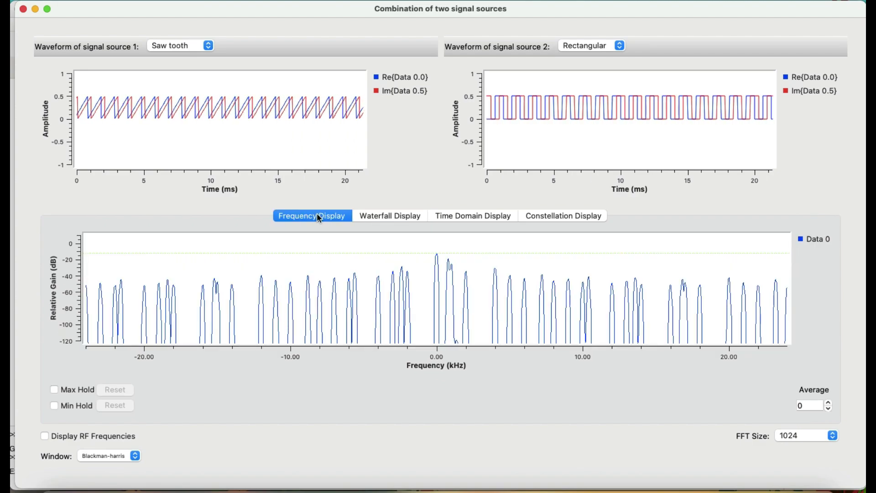